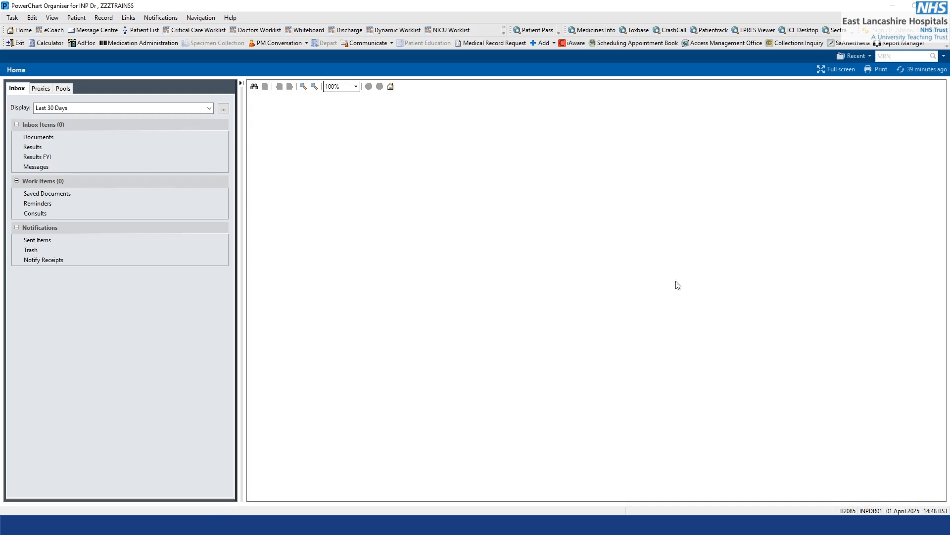
Try to open the patient's chart by searching the MRN and choosing Royal Blackburn Teaching Hospital as the facility.
click(934, 58)
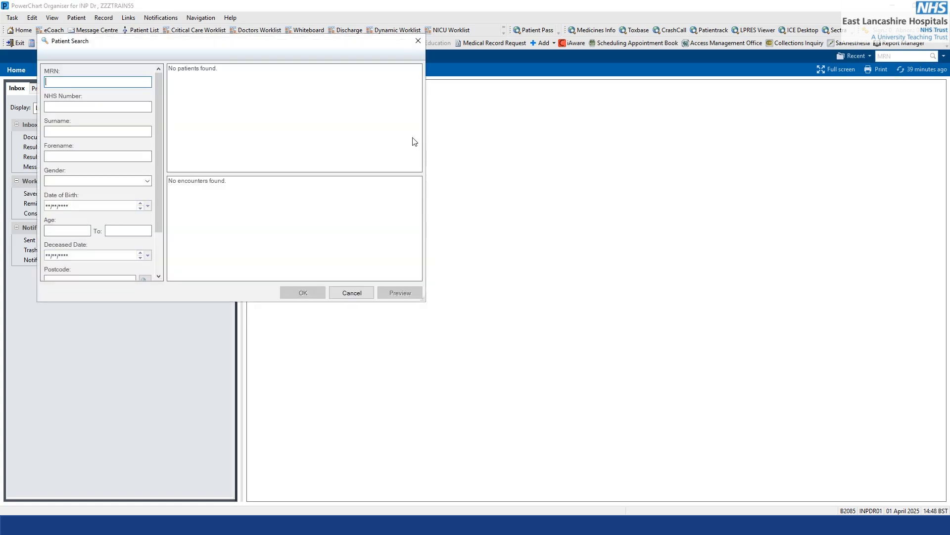
key(Return)
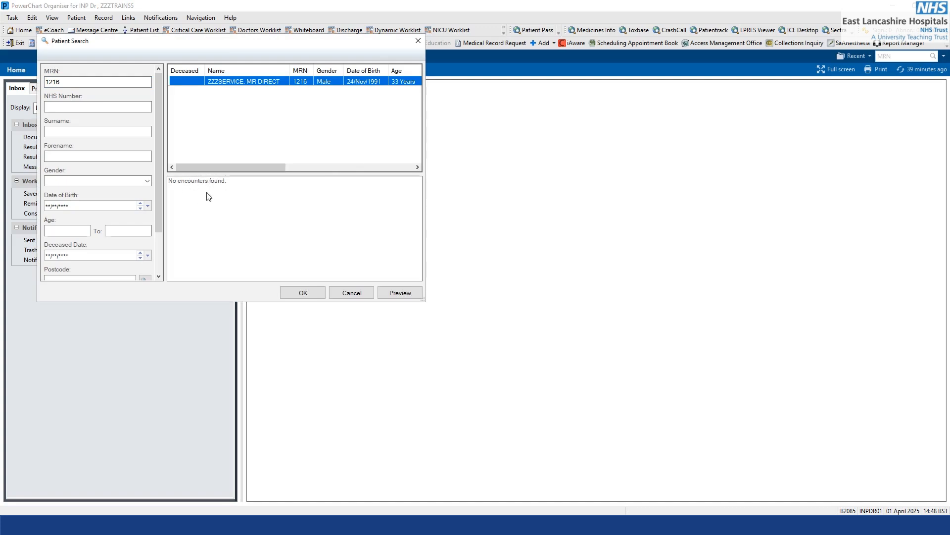
click(309, 295)
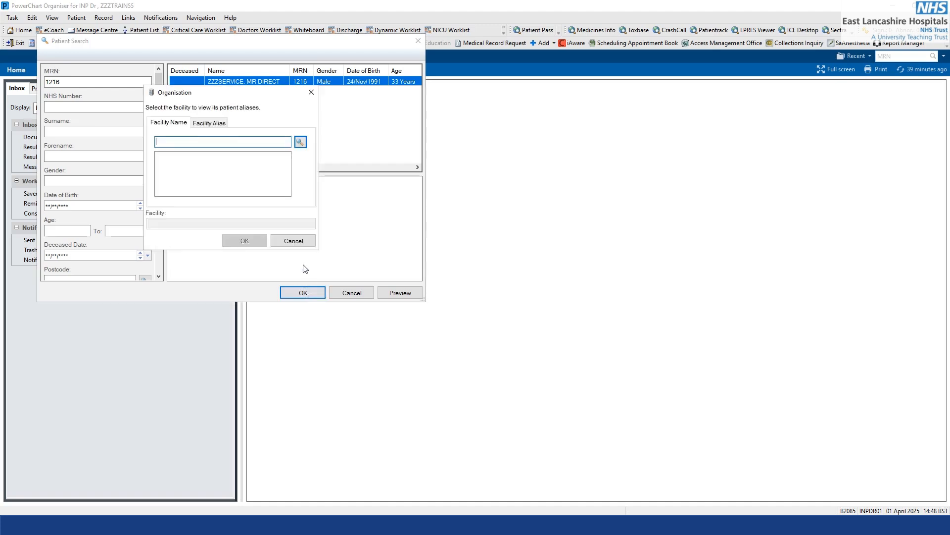
text(roy)
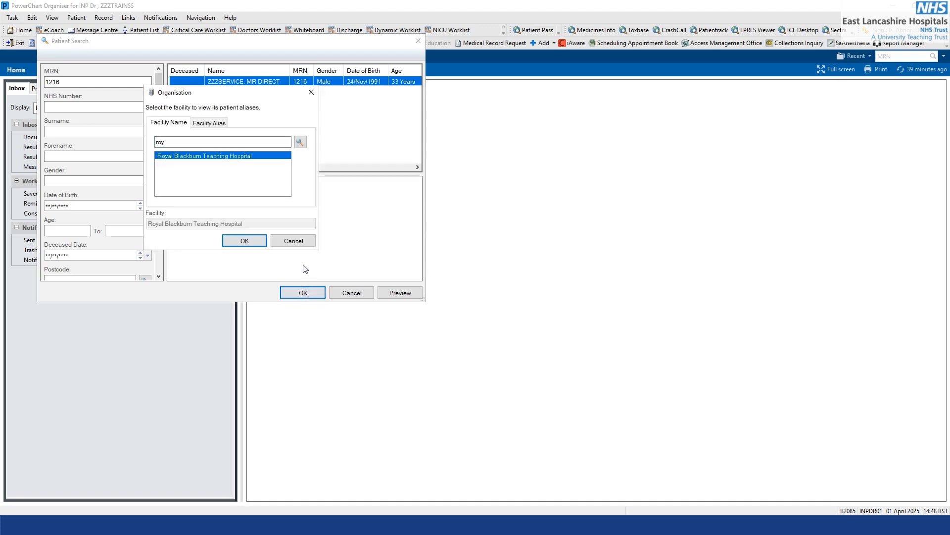
click(259, 242)
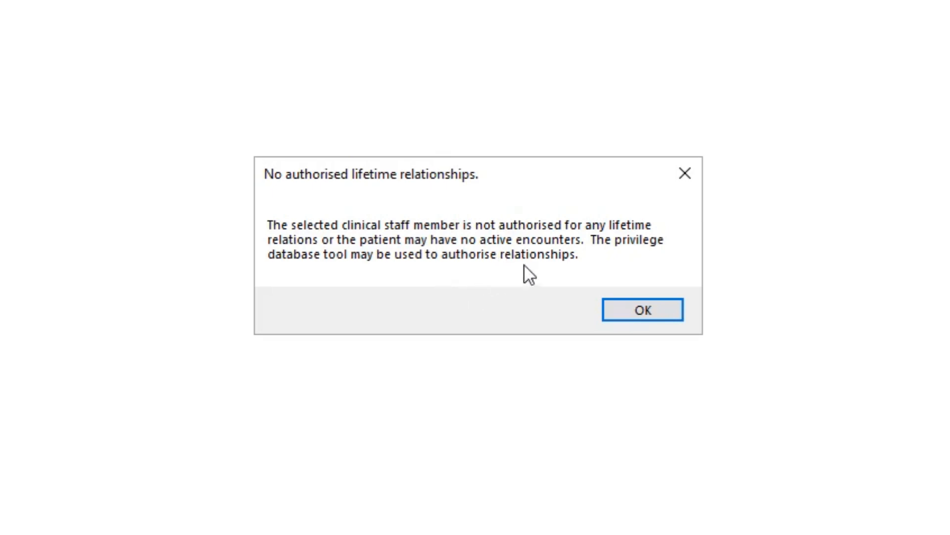
click(616, 303)
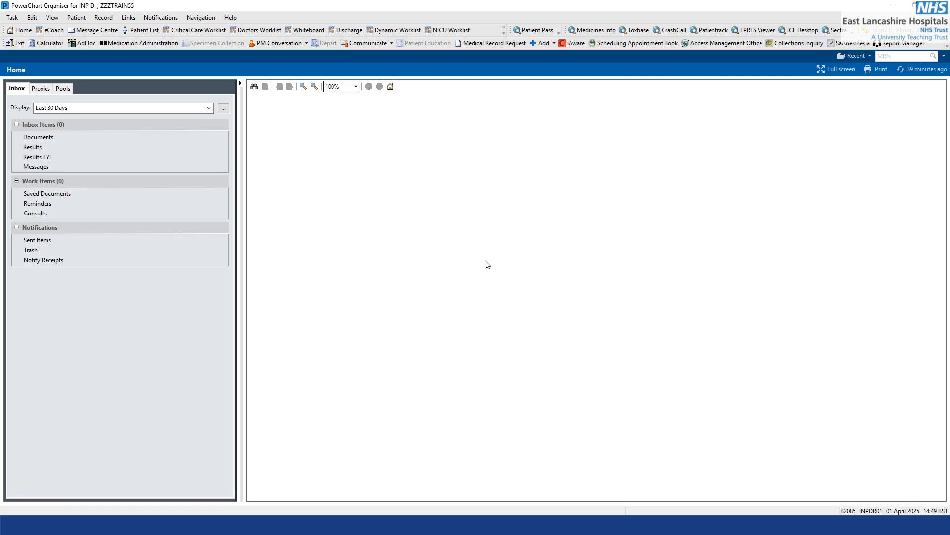
Start a new message in Message Centre and find its patient by entering the patient's MRN.
click(96, 32)
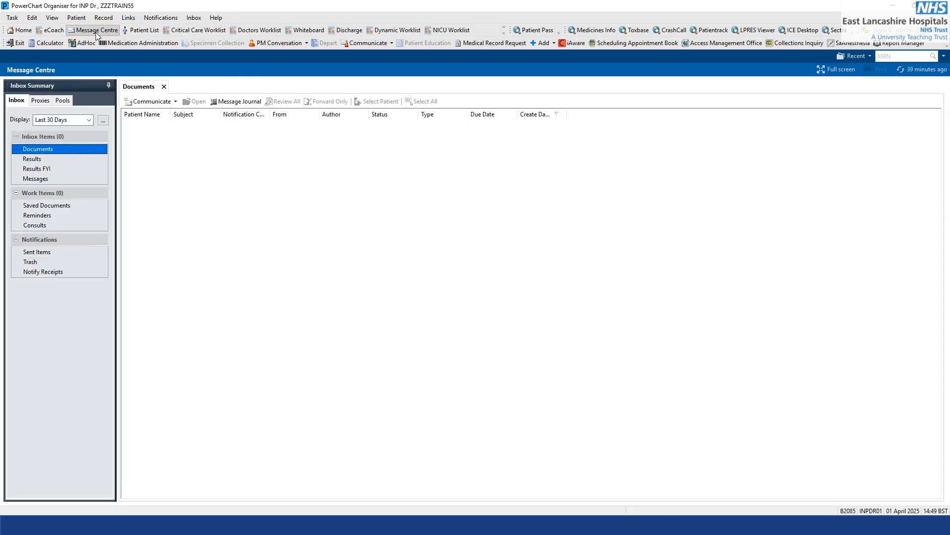
click(152, 102)
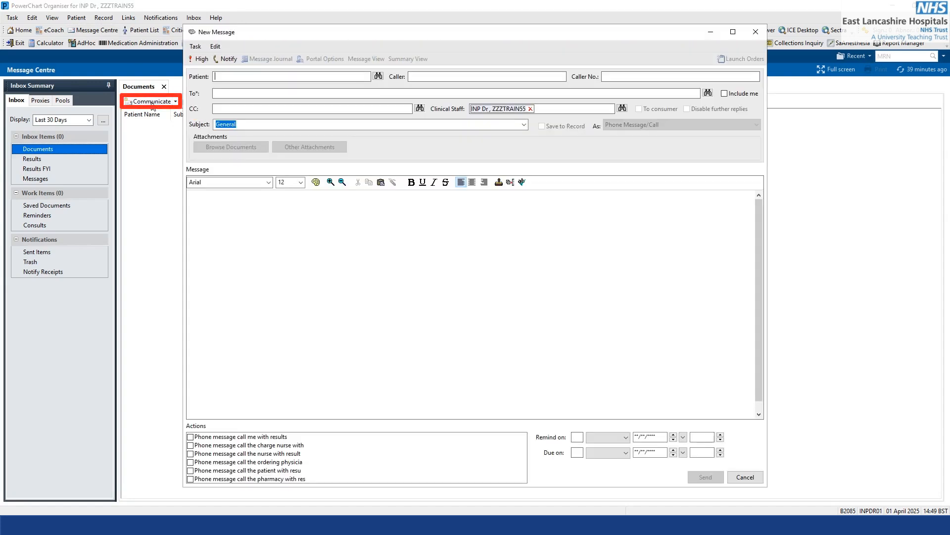
click(378, 77)
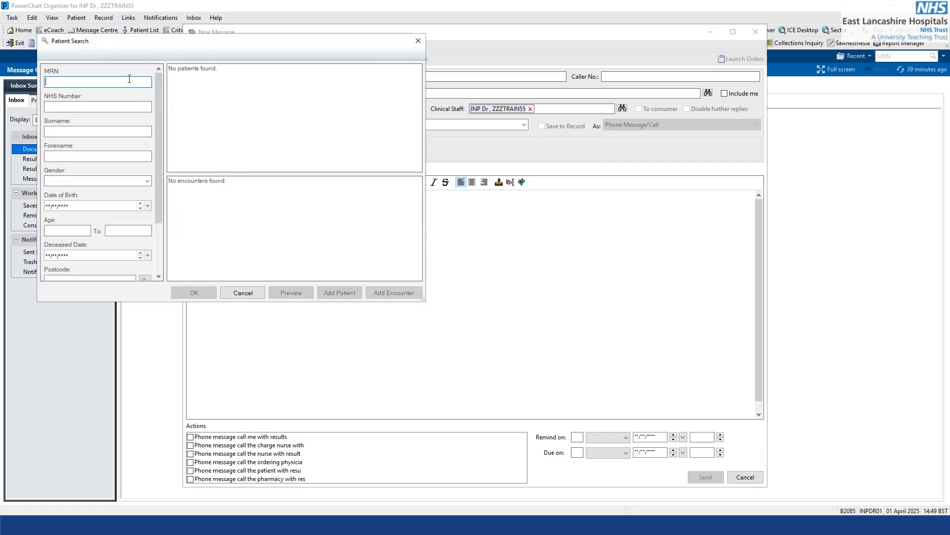
key(Return)
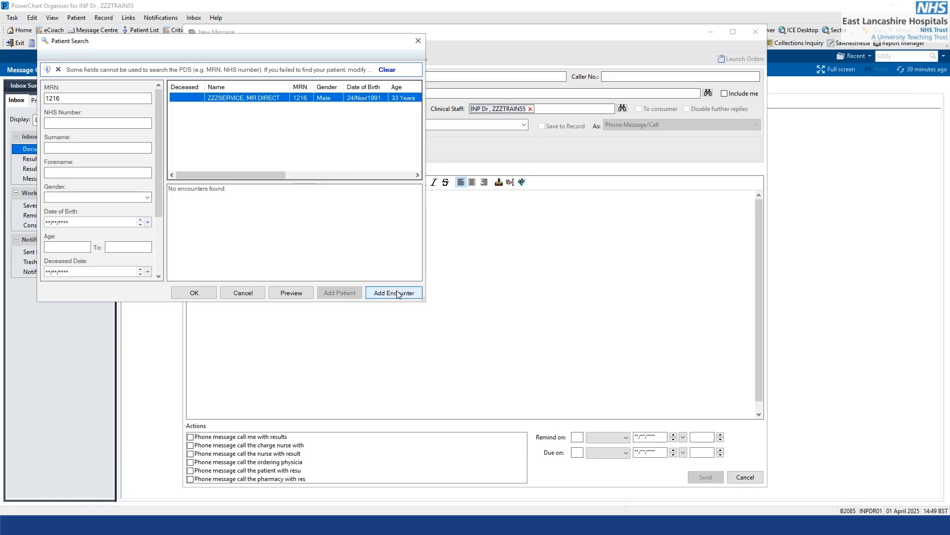
Add an encounter for the found patient, choosing Royal Blackburn Teaching Hospital each time a facility is requested.
click(333, 299)
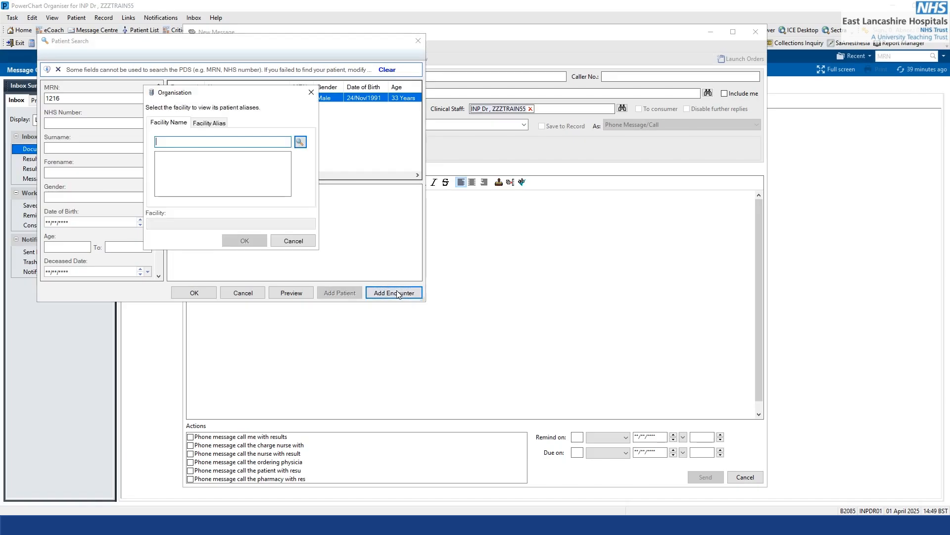
click(168, 139)
text(roy)
key(Return)
click(248, 245)
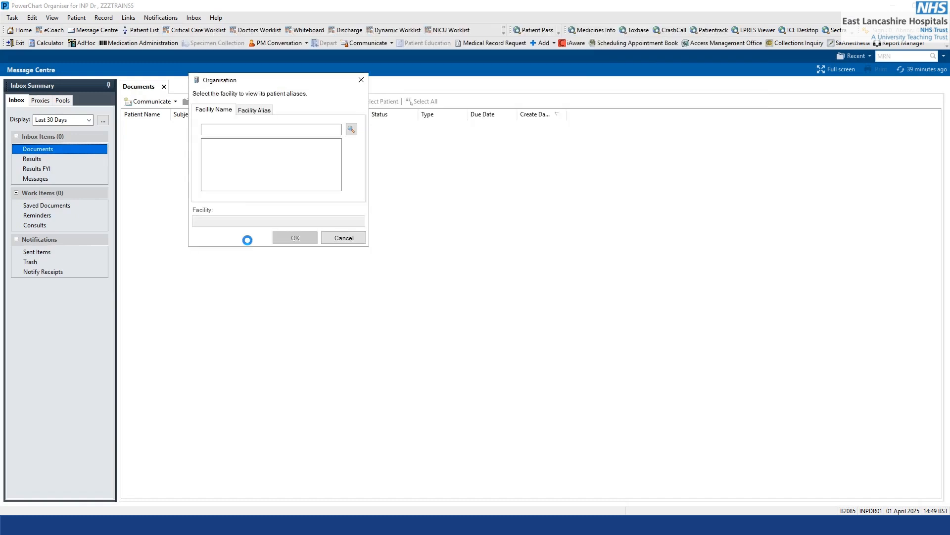
click(225, 128)
text(ro)
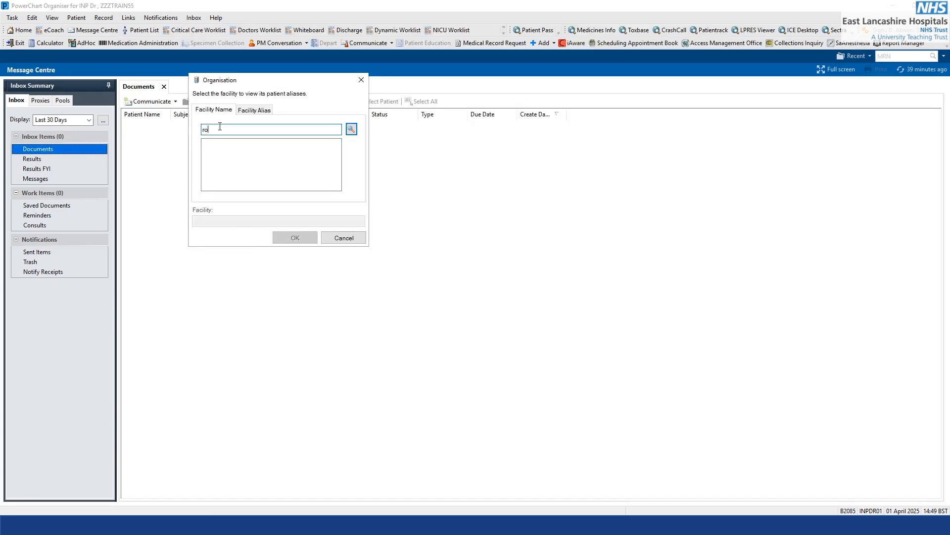
text(y)
key(Return)
click(295, 237)
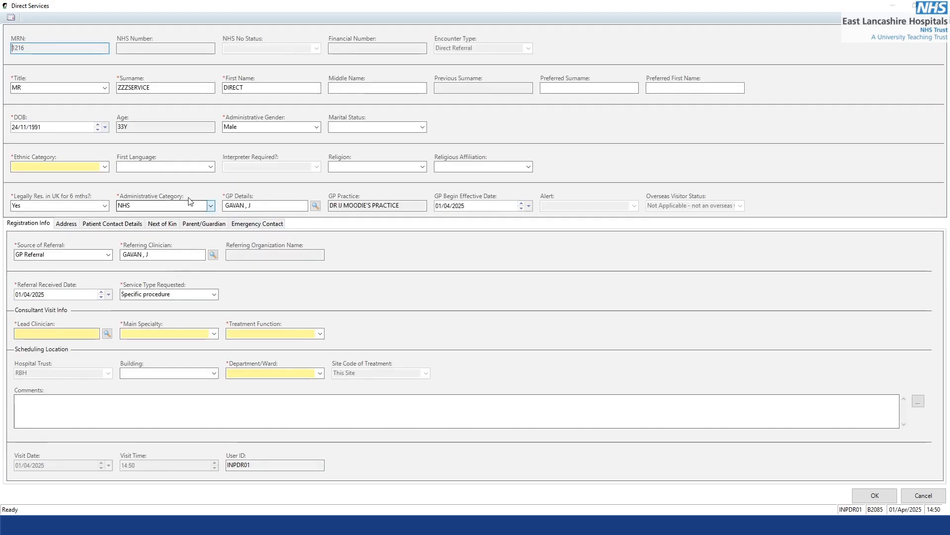
Set the patient's ethnic category to Asian - Any Other Asian Background in the Direct Services form.
click(105, 169)
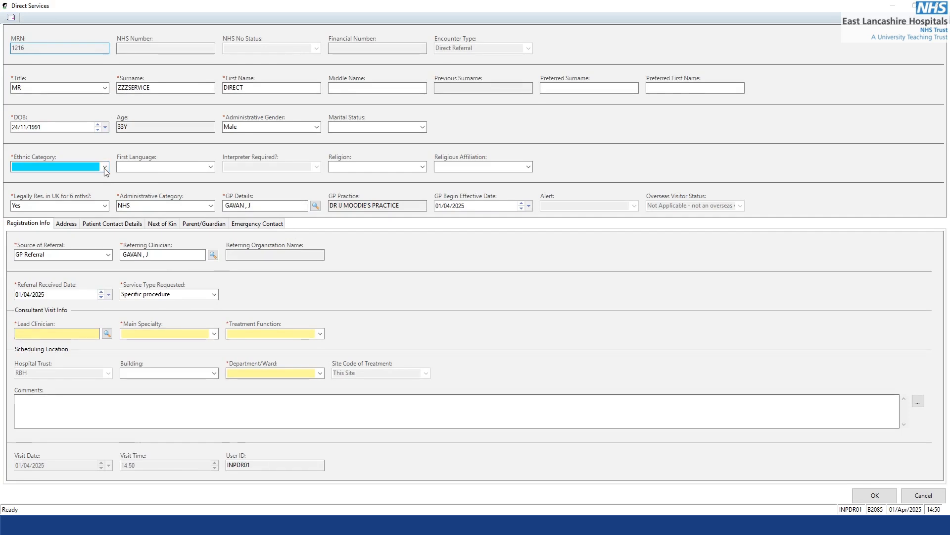
click(96, 180)
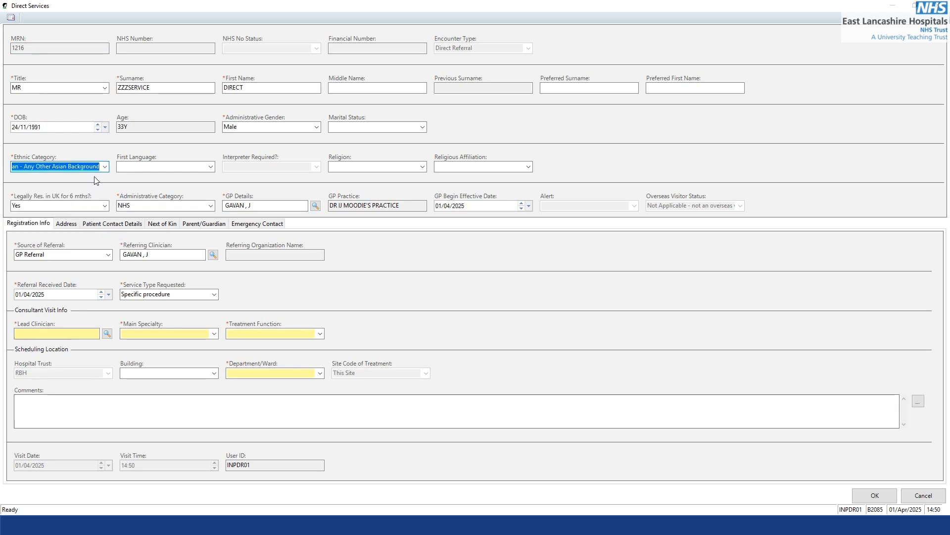
click(63, 155)
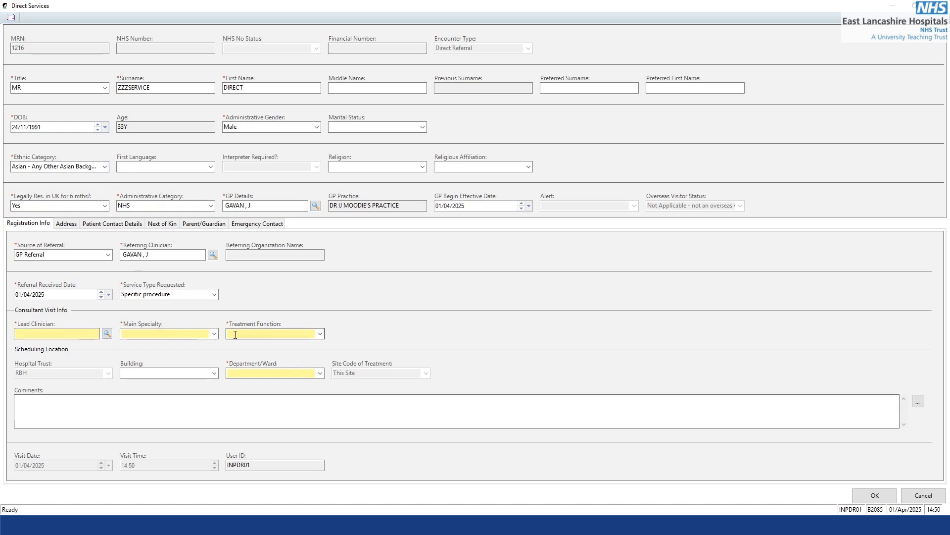
Assign the General Surgery consultant found by surname as lead clinician and set the treatment function to General Surgery Service.
click(107, 335)
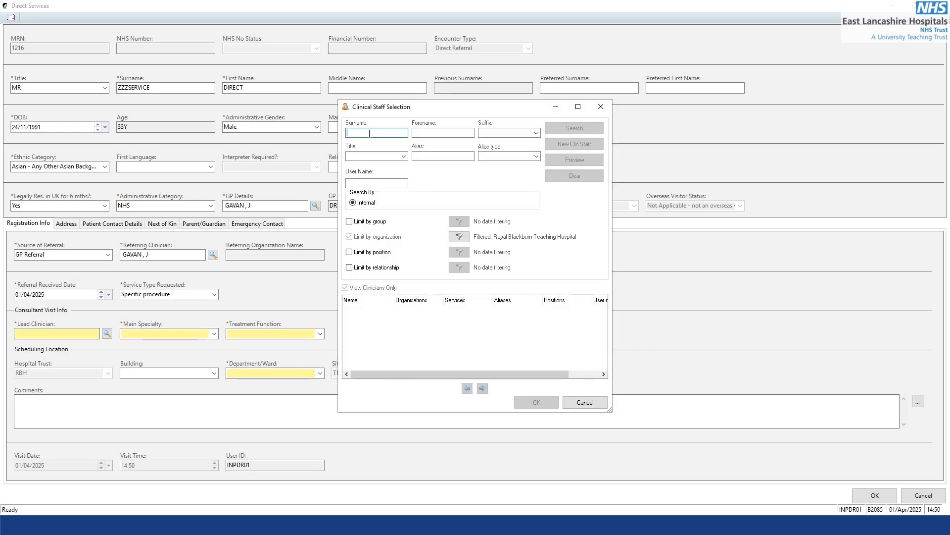
text(evans)
key(Return)
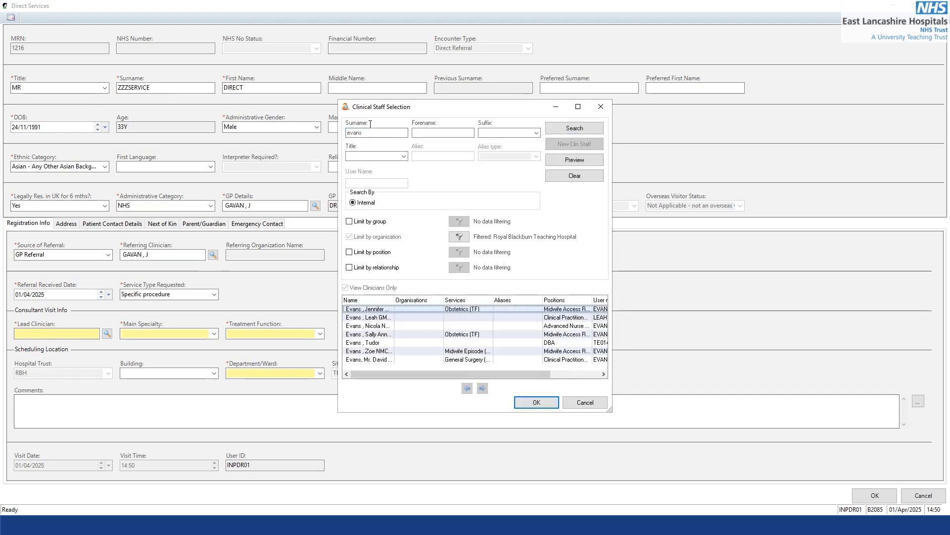
double_click(420, 361)
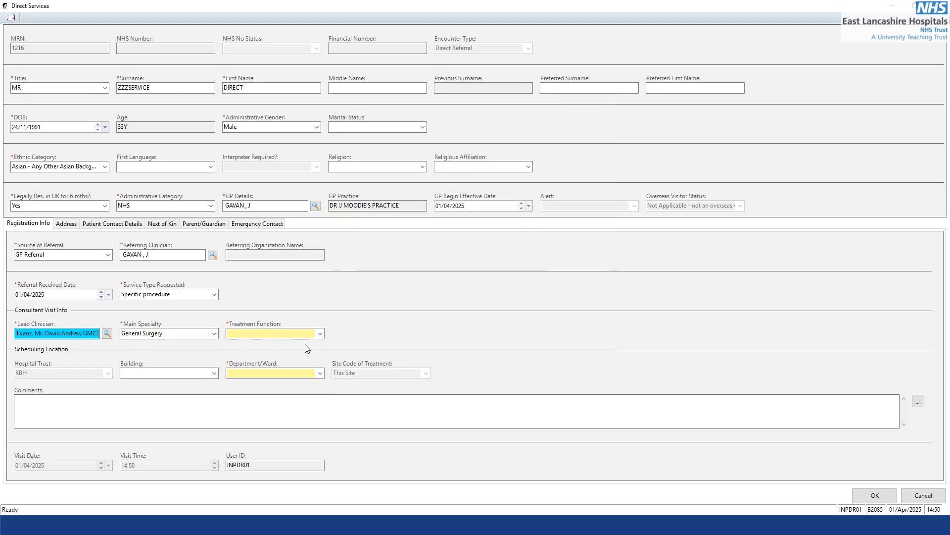
click(320, 335)
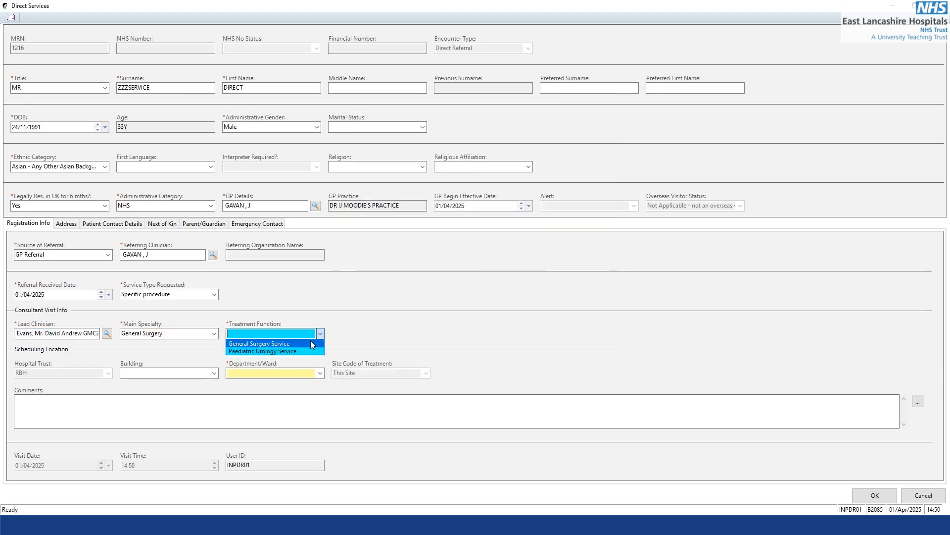
click(311, 341)
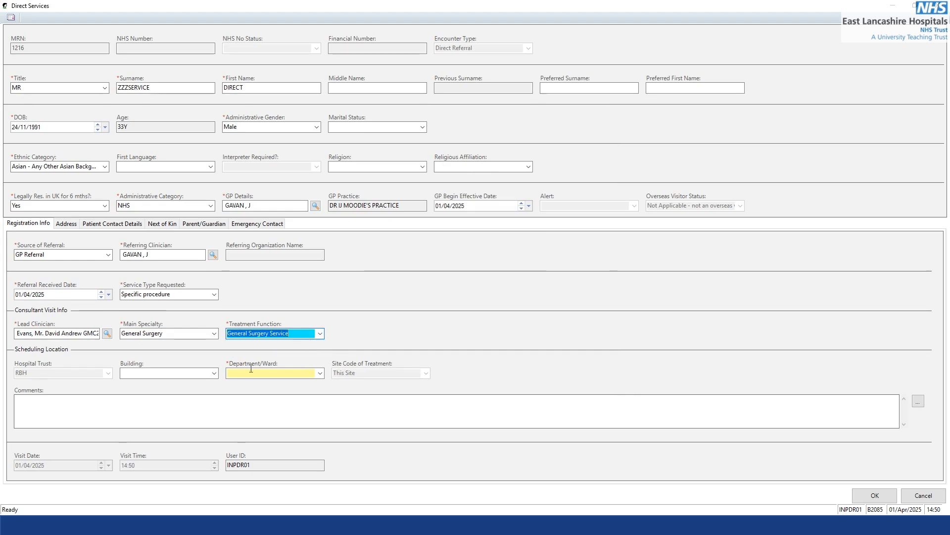
Set the scheduling location's building to RBH Home Main.
click(214, 374)
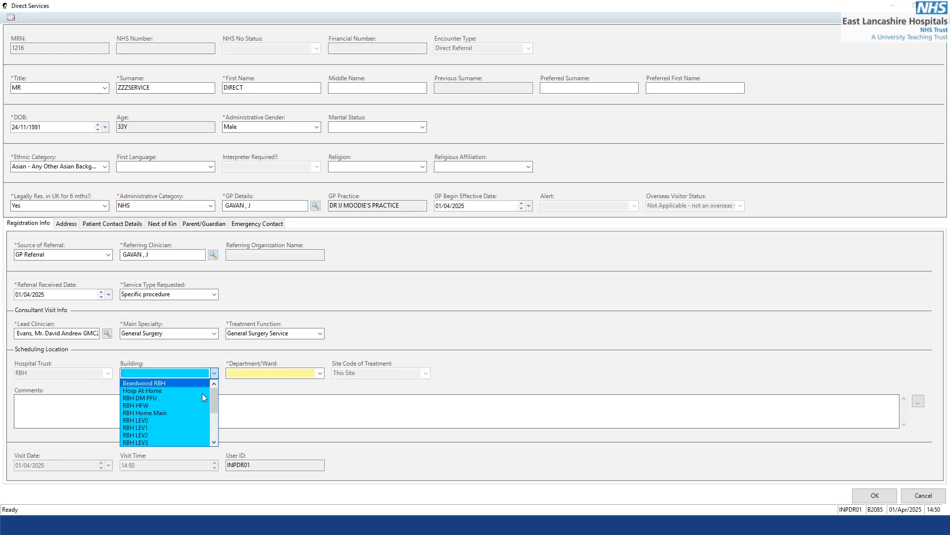
scroll(196, 420, down, 1)
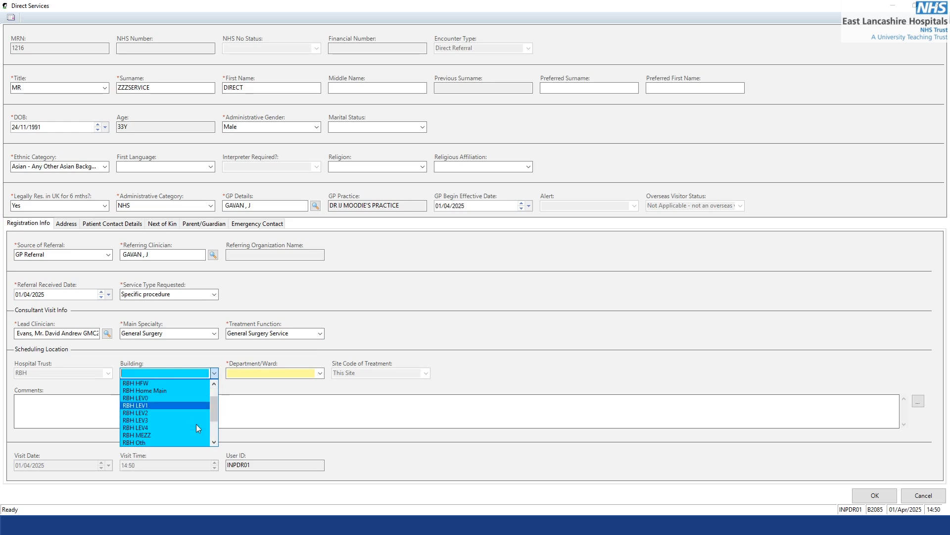
scroll(173, 415, down, 2)
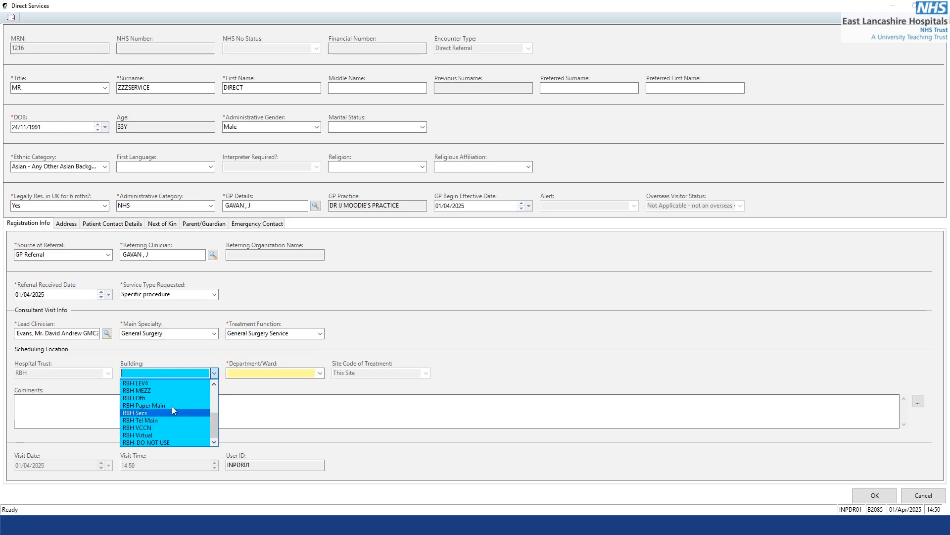
scroll(176, 433, up, 3)
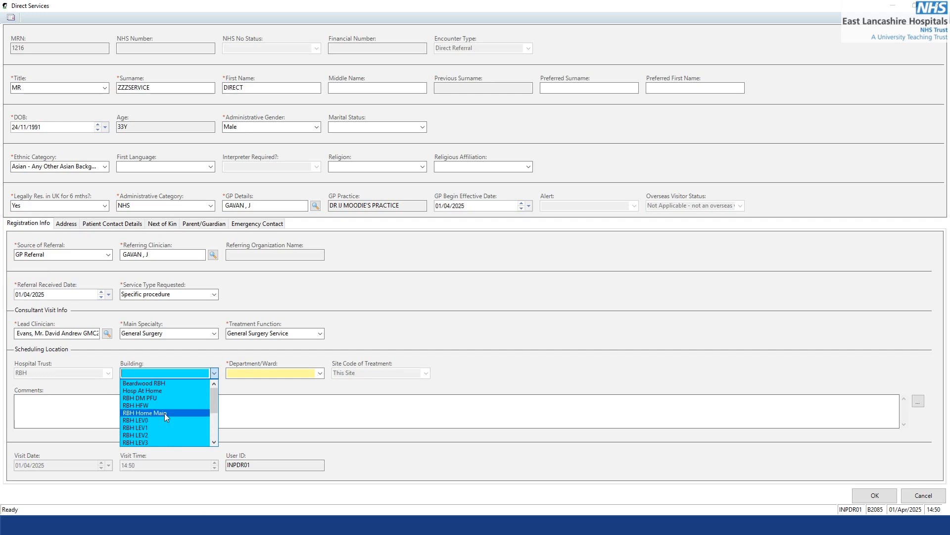
click(165, 412)
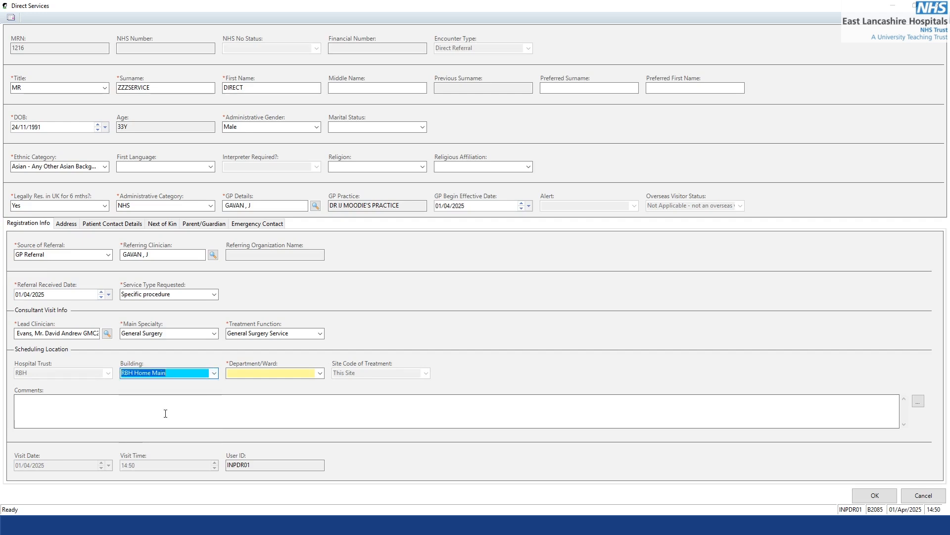
click(267, 398)
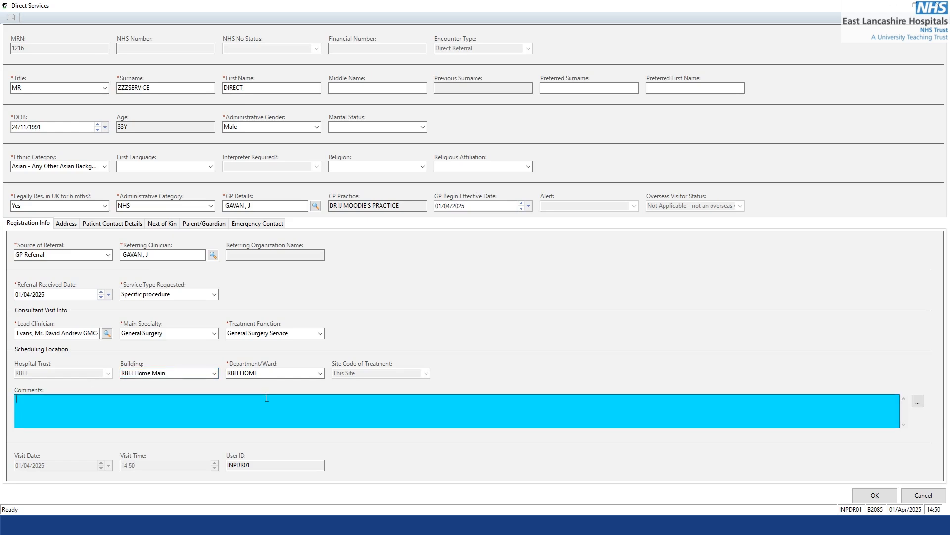
Try to submit the encounter form, and reselect the patient's GP with the associated practice address.
click(889, 503)
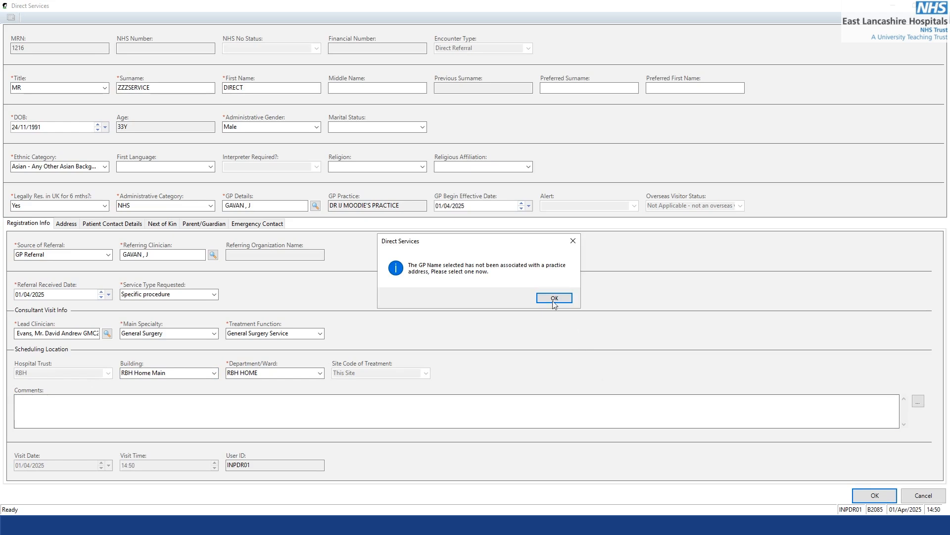
click(549, 297)
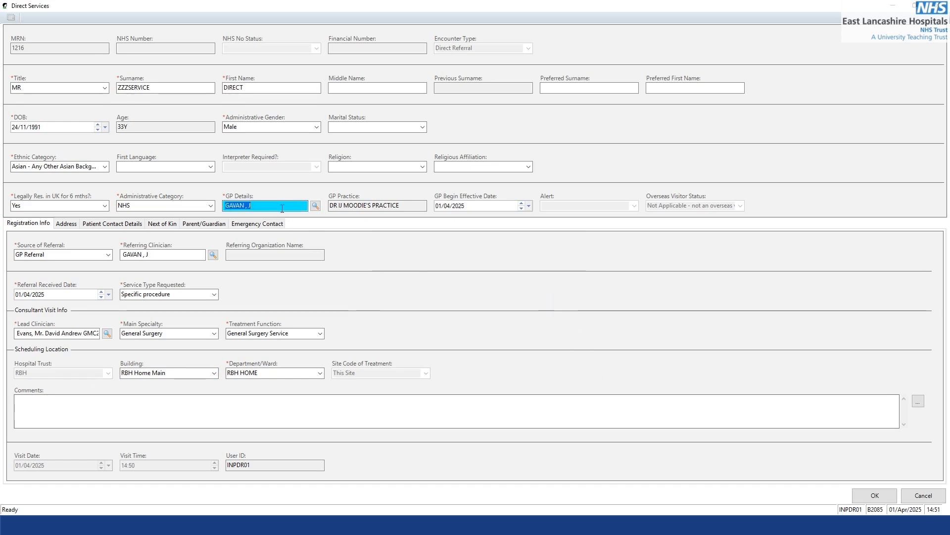
click(315, 206)
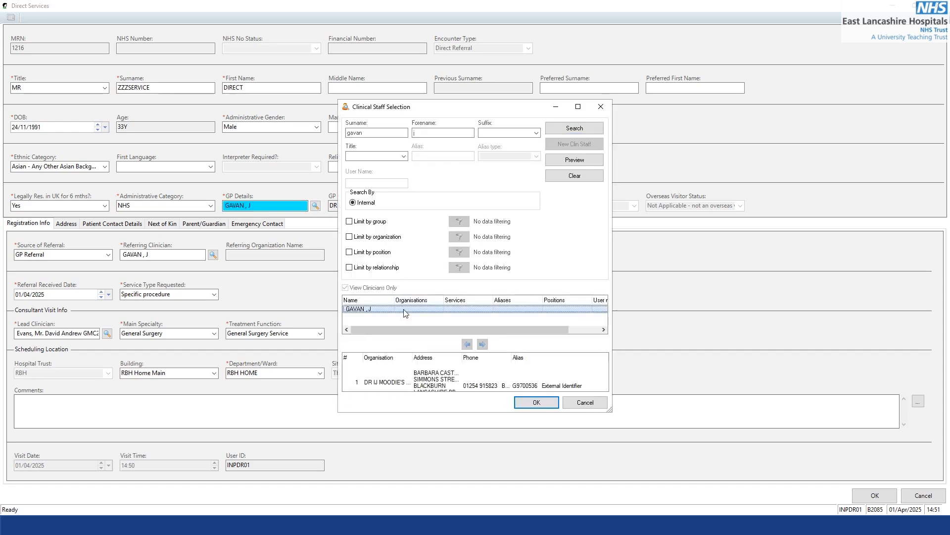
click(550, 403)
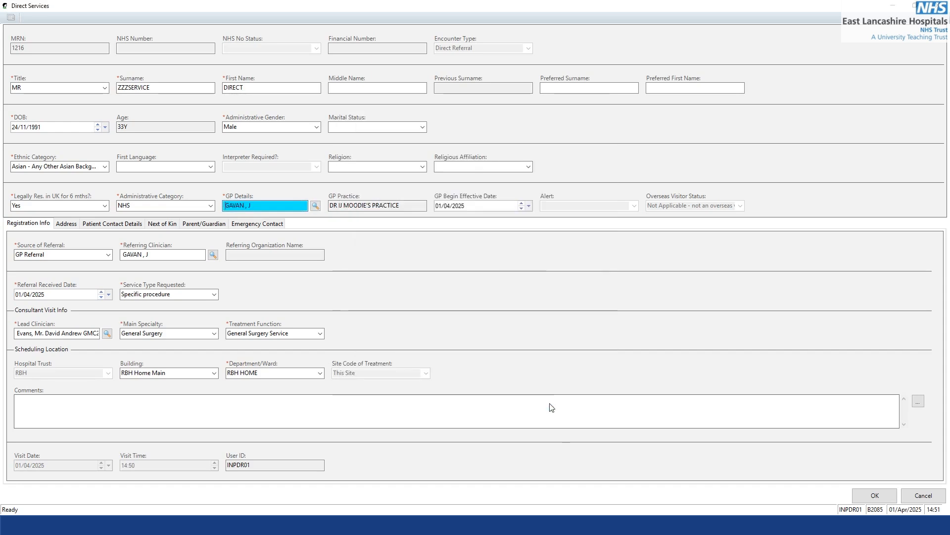
Submit the Direct Services encounter, acknowledge the assigned aliases and close the new message without sending it.
click(884, 499)
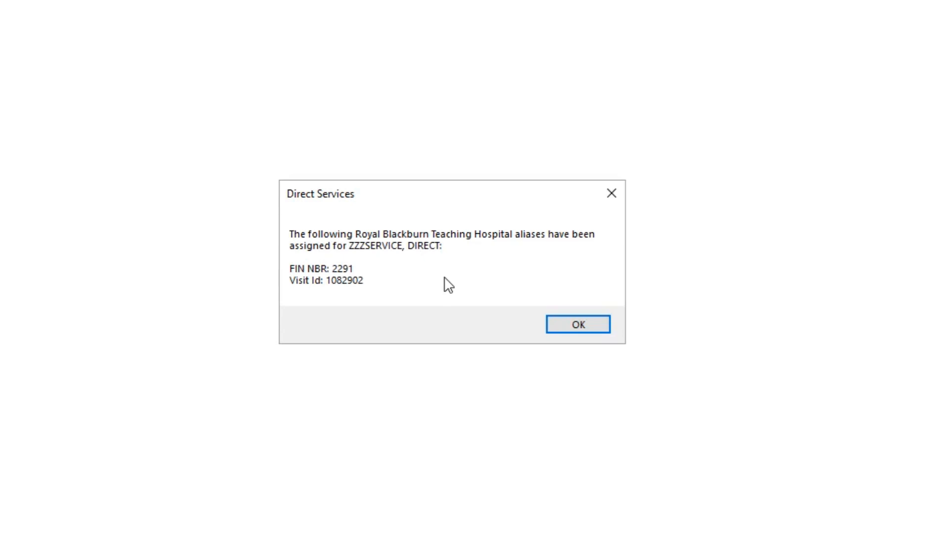
click(578, 327)
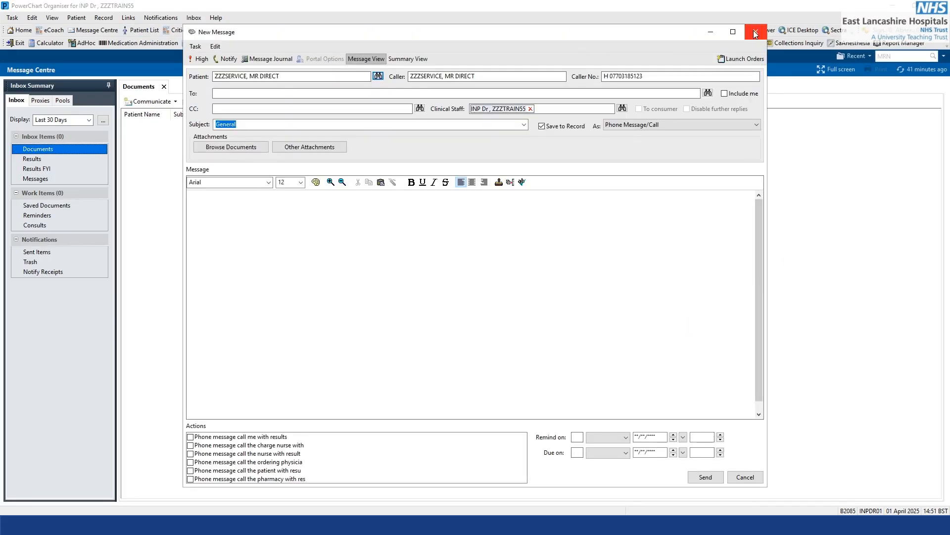
click(756, 30)
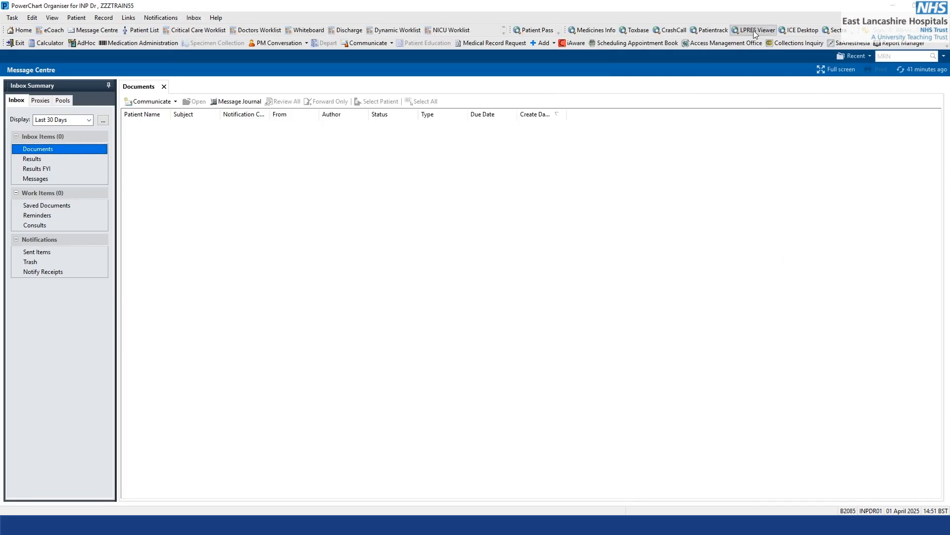
Search for the patient by MRN in the patient search.
click(935, 58)
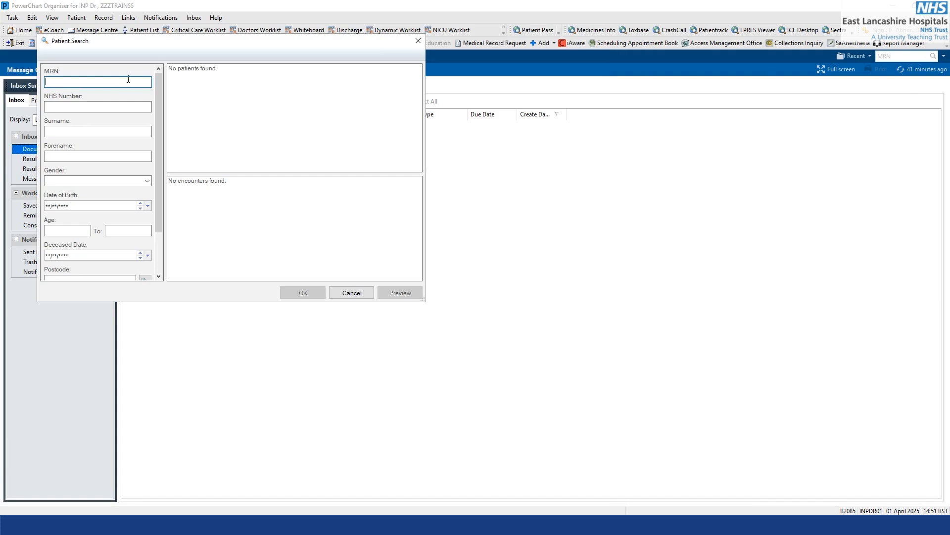
key(Return)
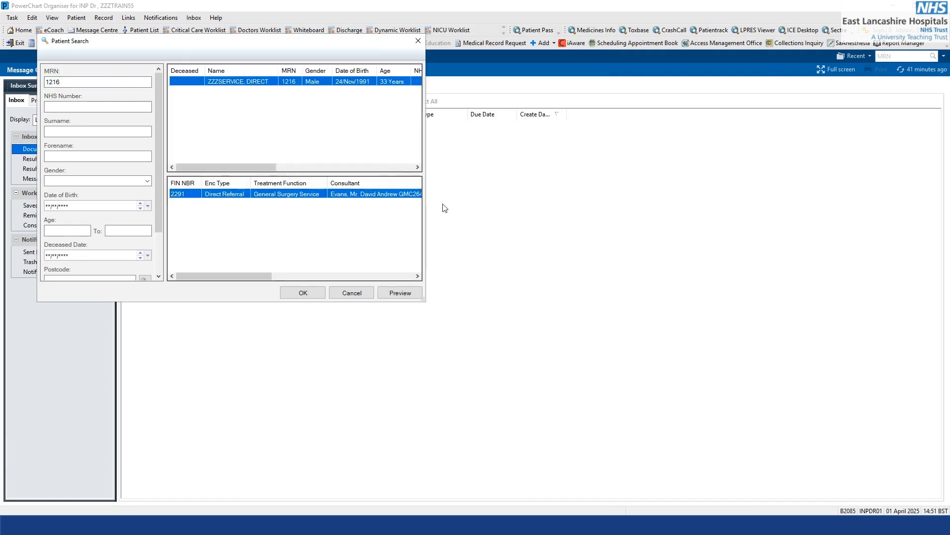
Open the patient's chart on the General Surgery Service Direct Referral encounter and acknowledge the accessible info alert.
drag(424, 302, 858, 474)
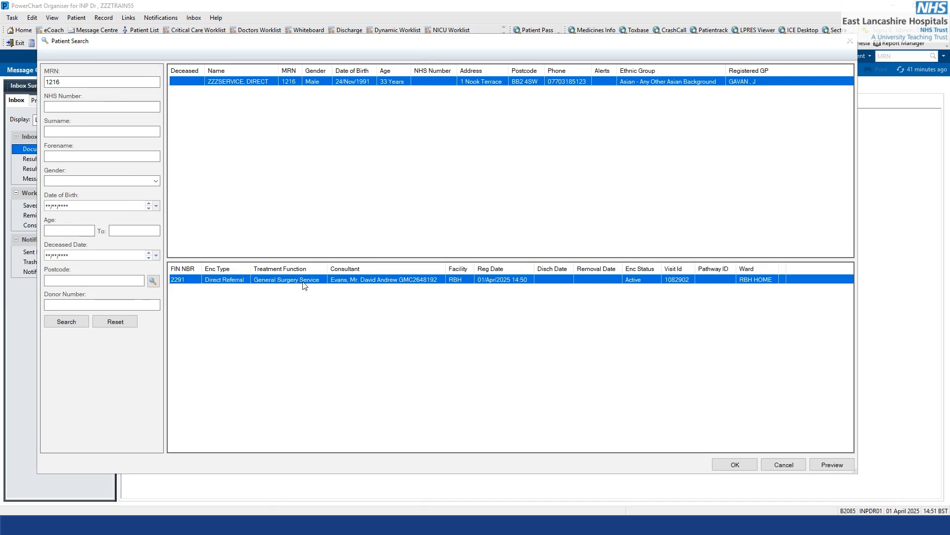
double_click(305, 280)
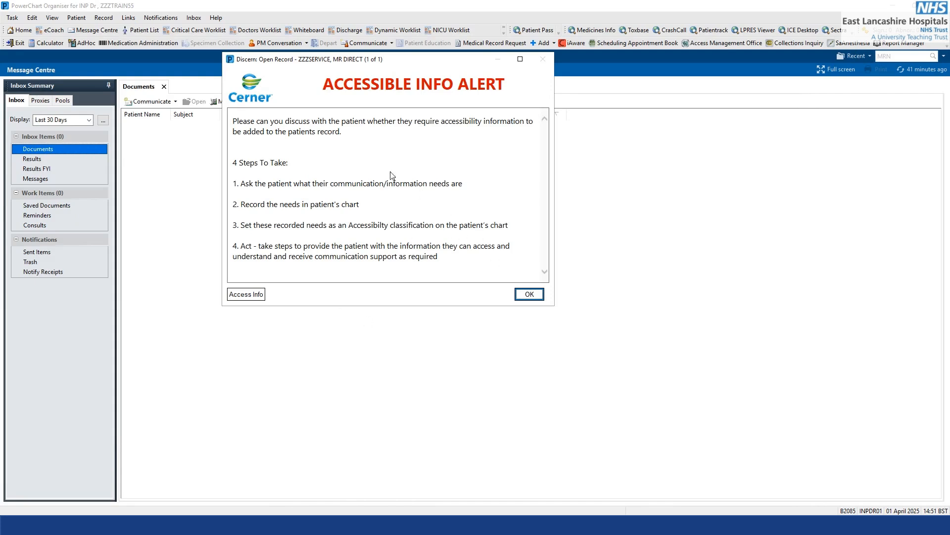
click(530, 295)
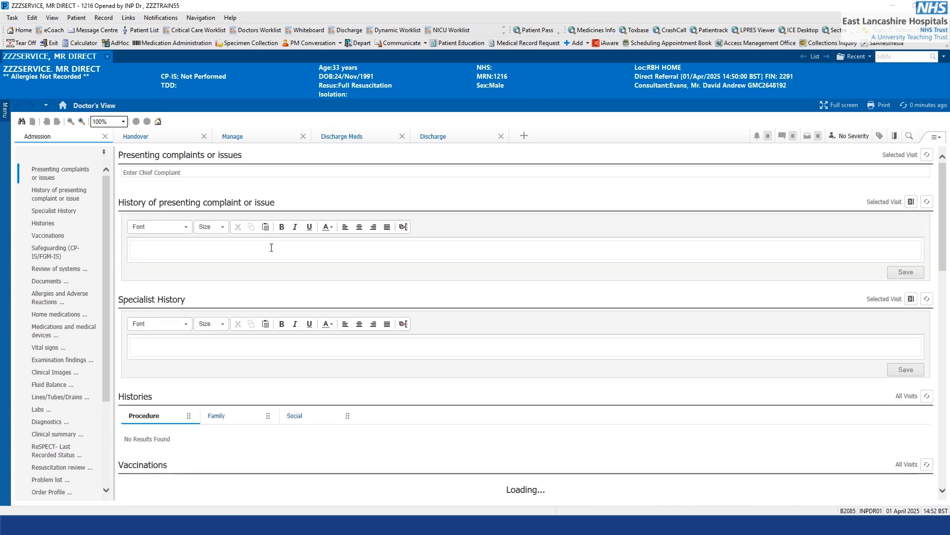
Go to New order entry in the Manage view of the patient's chart and activate the order search.
click(244, 141)
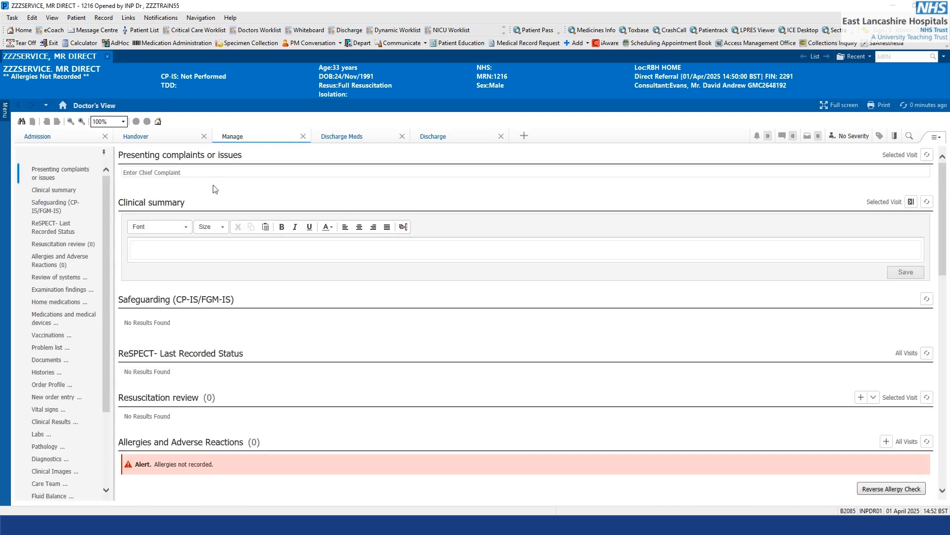
click(65, 397)
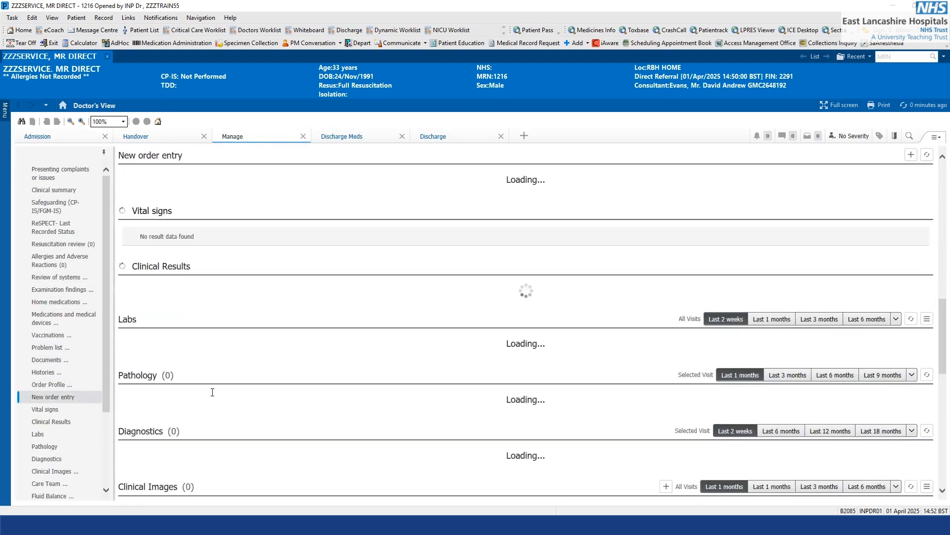
click(306, 179)
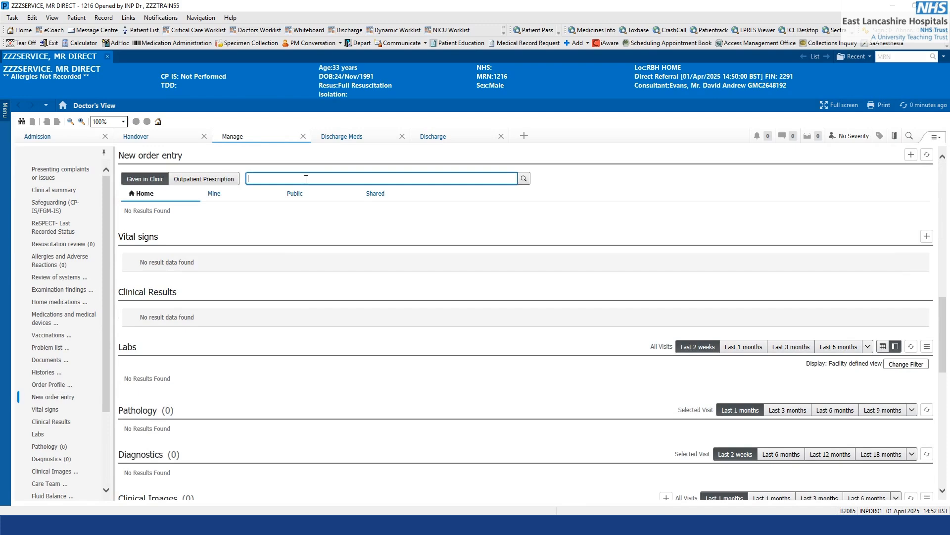
text(simv)
key(BackSpace)
key(BackSpace)
key(BackSpace)
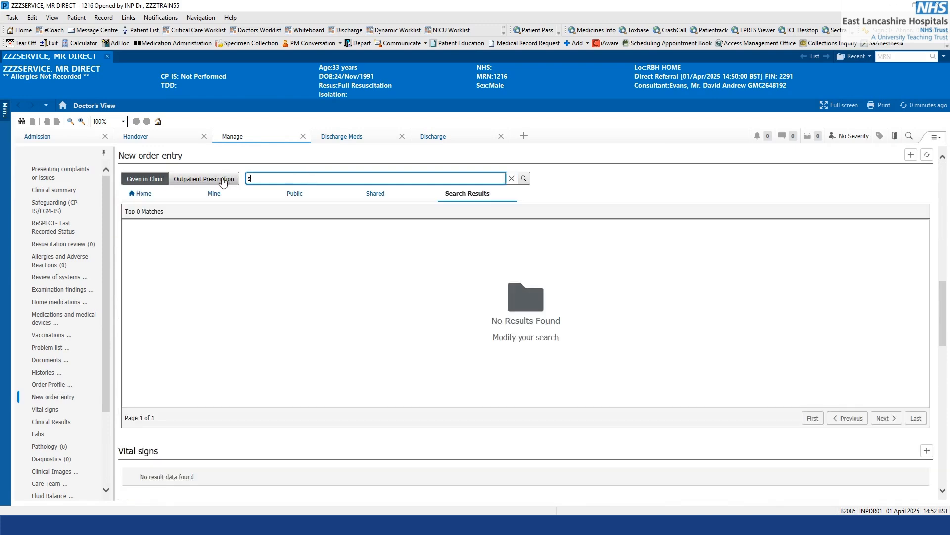
key(BackSpace)
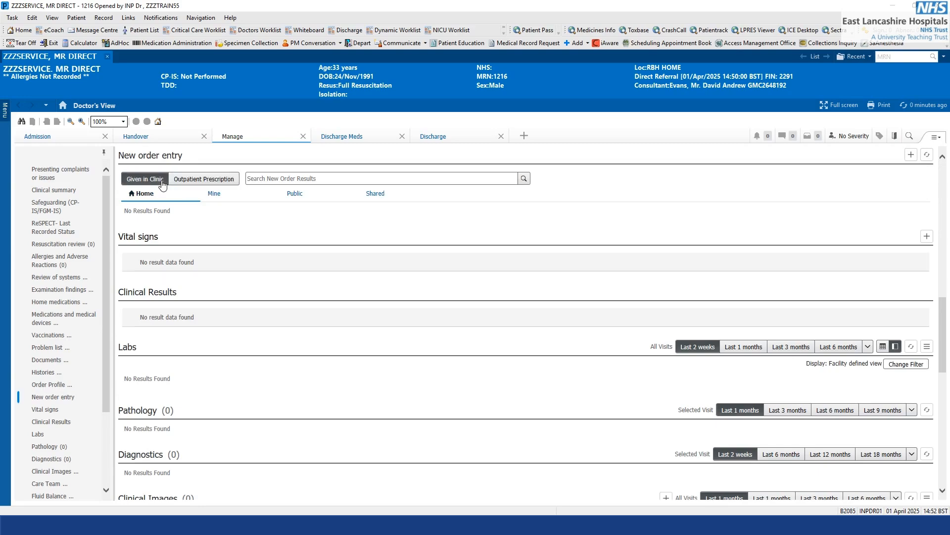